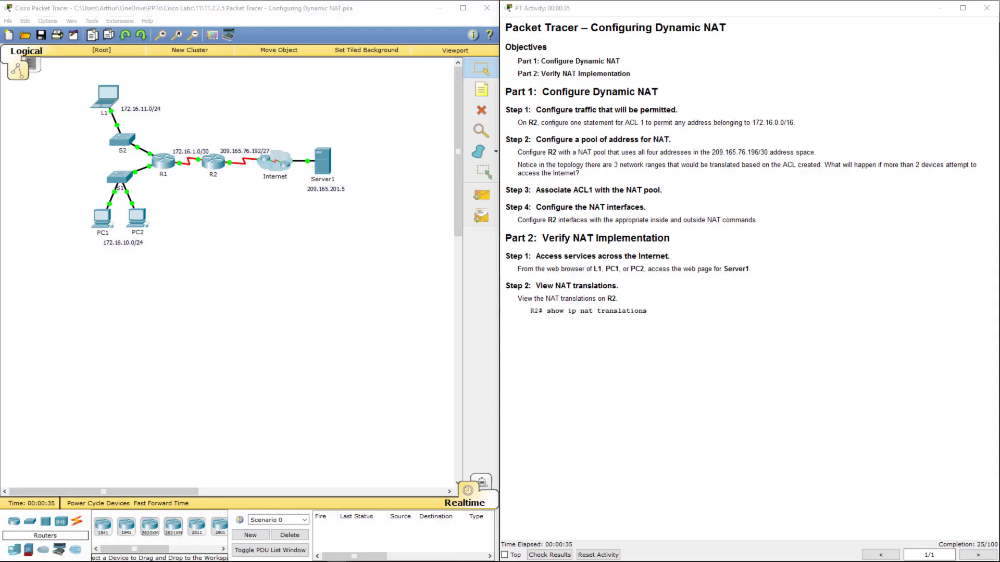
Step: Open R2's CLI and enter global configuration mode with en and conf t
{"action": "left_click", "coordinate": [378, 407]}
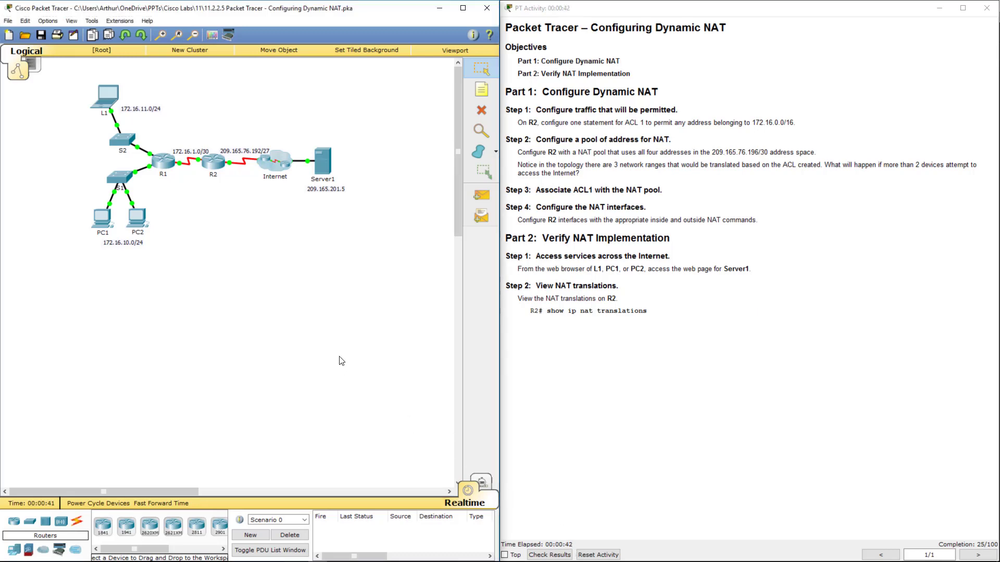
{"action": "left_click", "coordinate": [217, 157]}
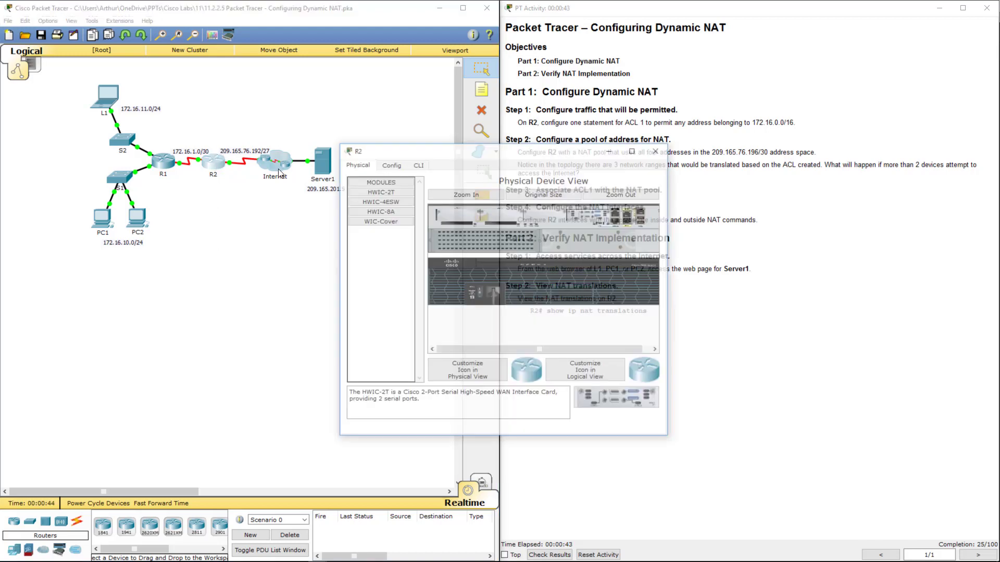
{"action": "left_click_drag", "start_coordinate": [519, 158], "coordinate": [338, 158]}
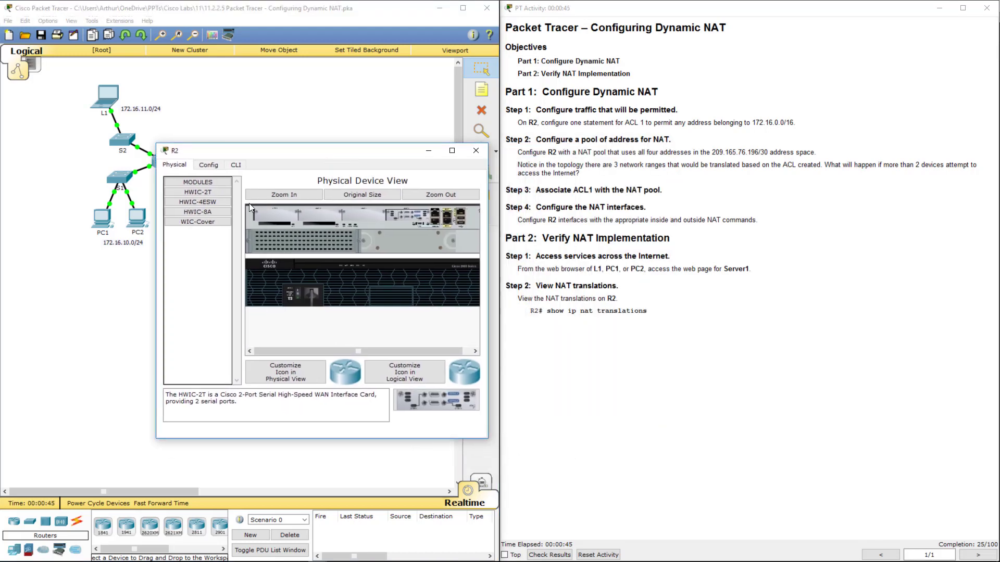
{"action": "left_click", "coordinate": [235, 165]}
{"action": "key", "text": "Return"}
{"action": "key", "text": "Return"}
{"action": "key", "text": "Return"}
{"action": "key", "text": "Return"}
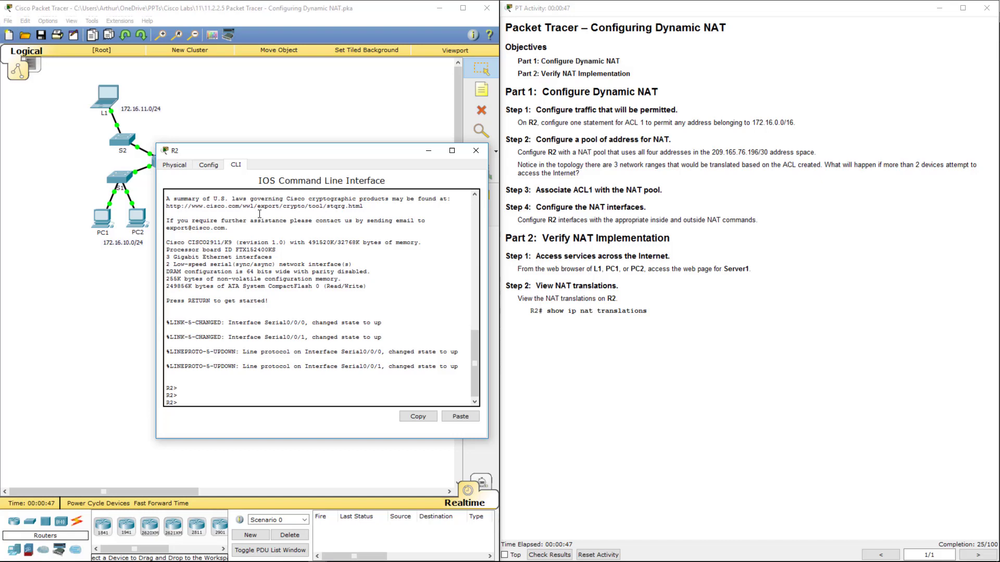
{"action": "type", "text": "en"}
{"action": "key", "text": "Return"}
{"action": "type", "text": "co"}
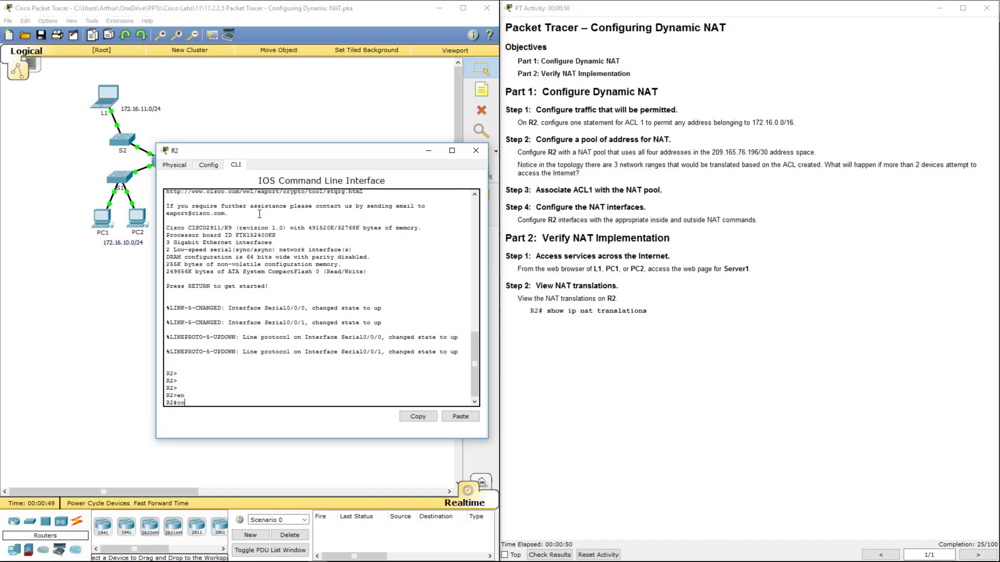
{"action": "type", "text": "nf t"}
{"action": "key", "text": "Return"}
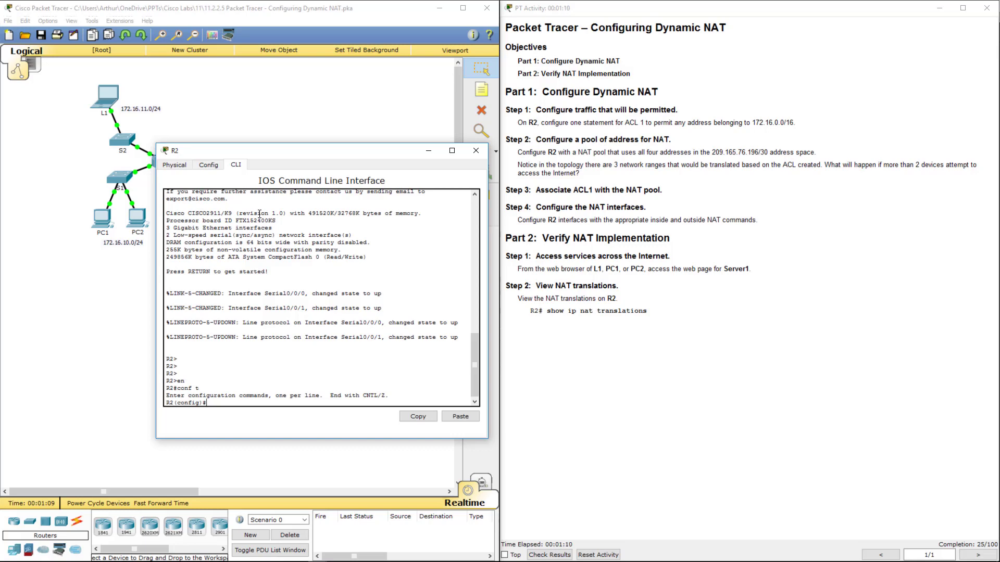
Step: Create access-list 1 permitting 172.16.0.0 with wildcard 0.0.255.255
{"action": "type", "text": "cc"}
{"action": "key", "text": "Tab"}
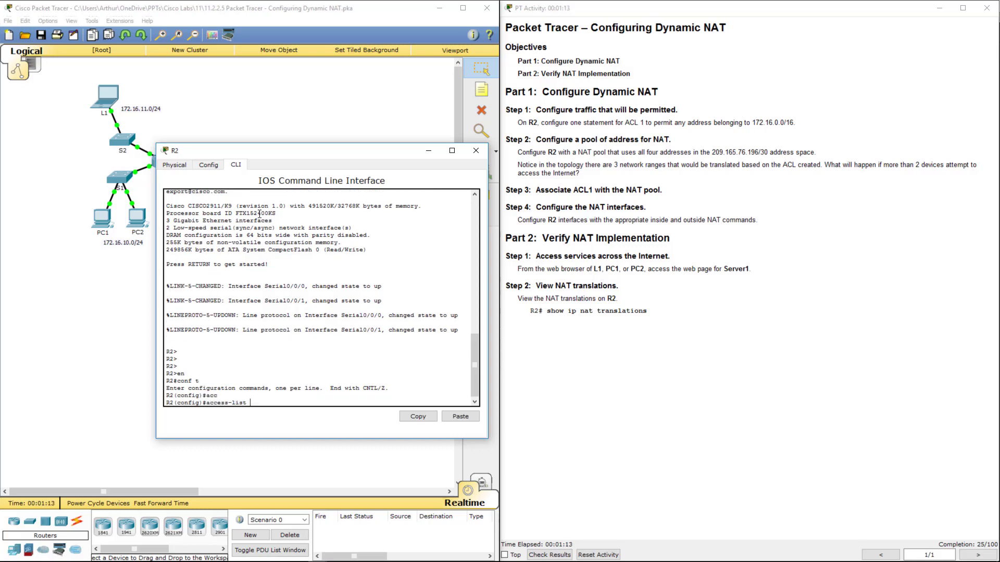
{"action": "type", "text": "1 per"}
{"action": "key", "text": "Tab"}
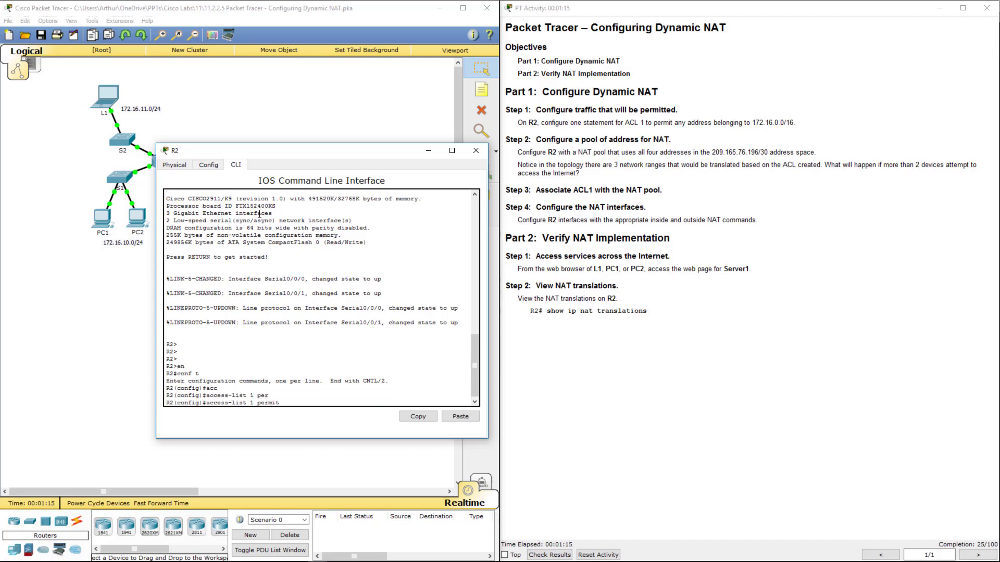
{"action": "type", "text": "172.16.0.0 0.0.255.255"}
{"action": "key", "text": "Return"}
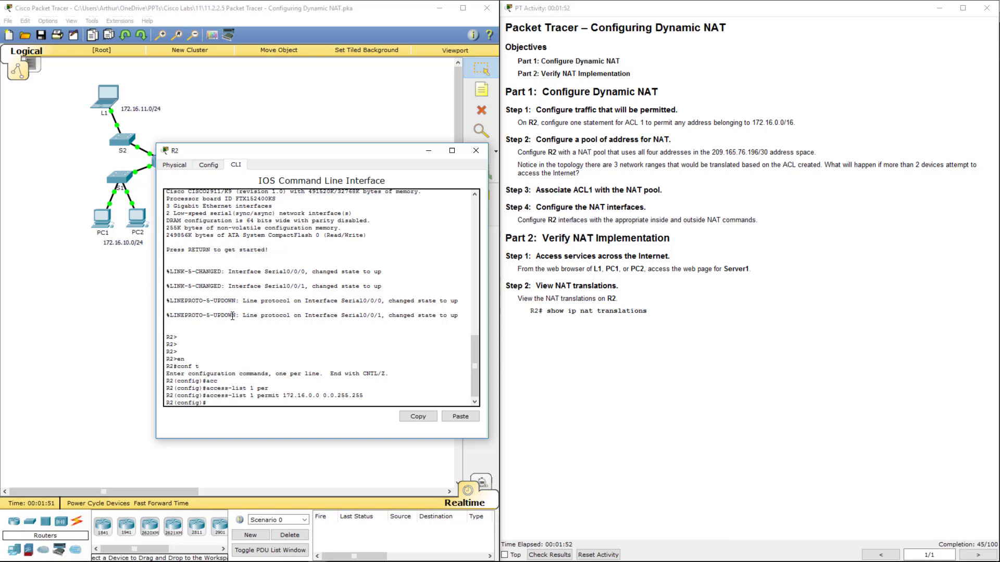
Step: Enter ip nat pool any-name-here 209.165.76.196 209.165.76.199 netmask 255.255.255.252 on R2
{"action": "type", "text": "ip nsyt"}
{"action": "key", "text": "BackSpace"}
{"action": "key", "text": "BackSpace"}
{"action": "type", "text": "at pool"}
{"action": "type", "text": "any-name-here 209.165.76.1"}
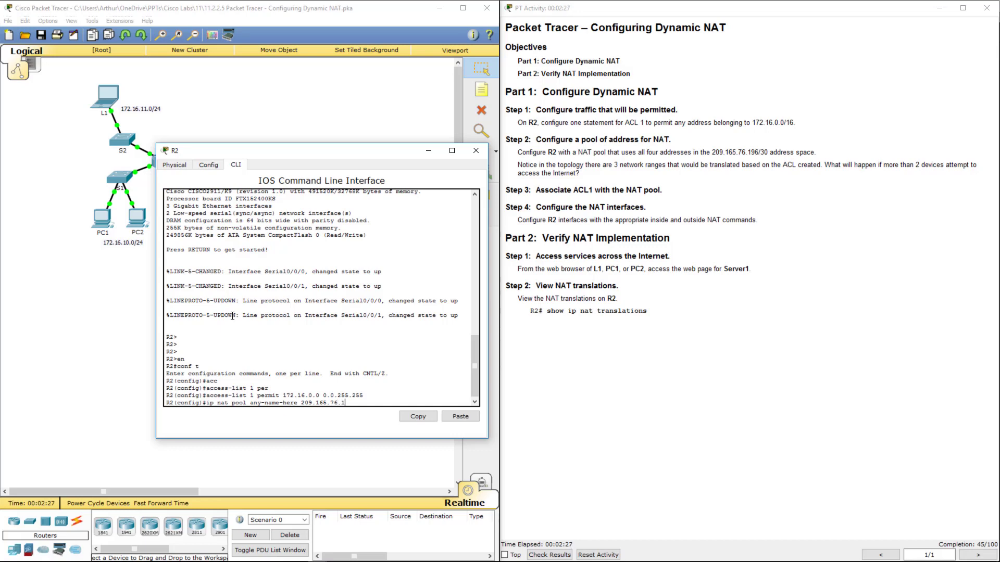
{"action": "type", "text": "96"}
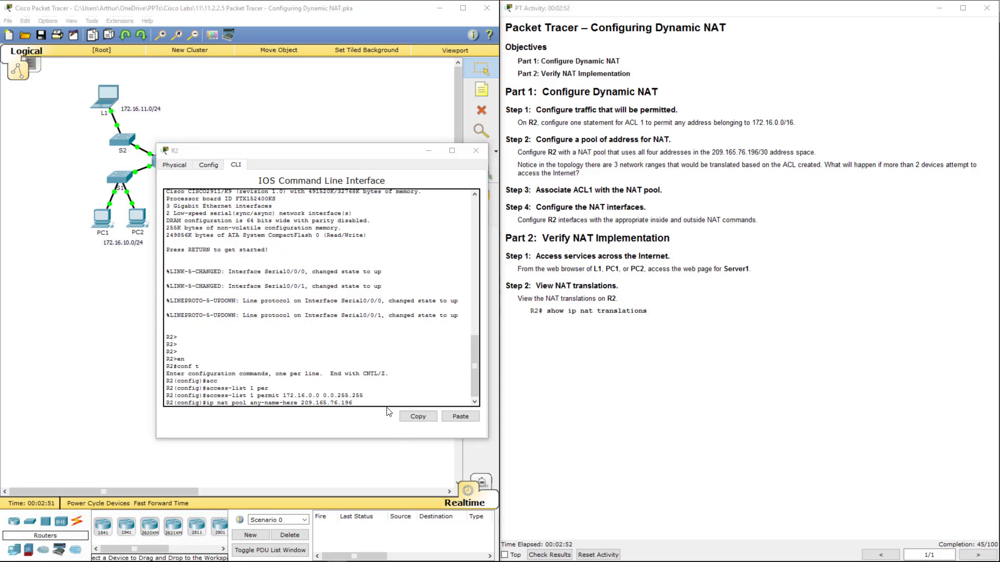
{"action": "left_click", "coordinate": [382, 404]}
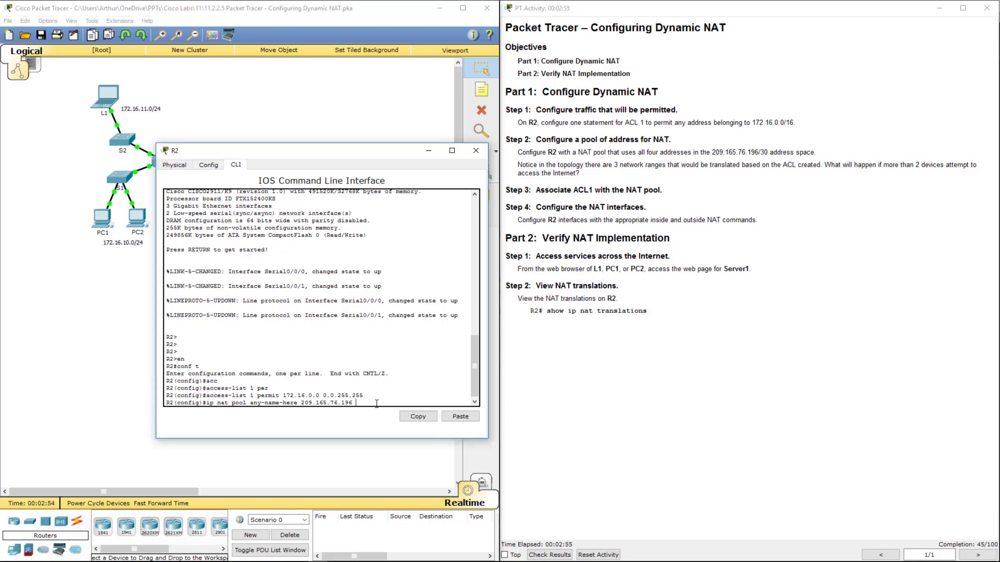
{"action": "type", "text": "209.165.76.199"}
{"action": "type", "text": "netmas"}
{"action": "key", "text": "Tab"}
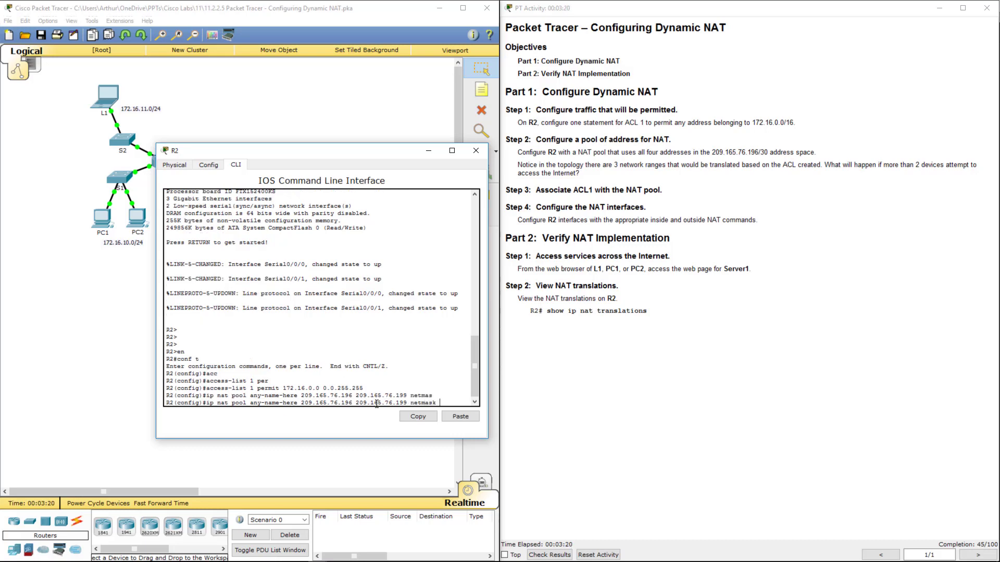
{"action": "type", "text": "255.255.2"}
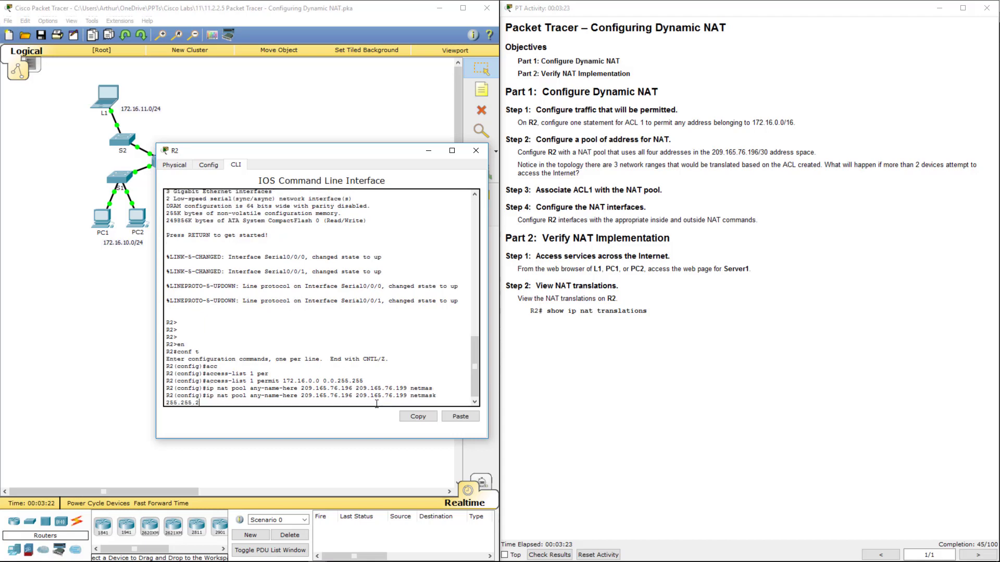
{"action": "type", "text": "55.252"}
{"action": "key", "text": "Return"}
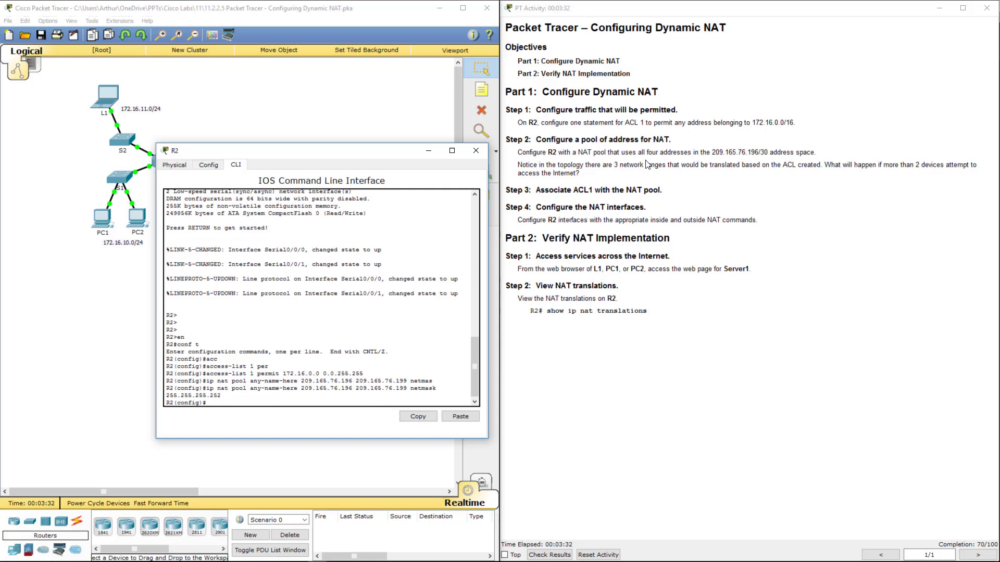
{"action": "left_click_drag", "start_coordinate": [519, 166], "coordinate": [963, 173]}
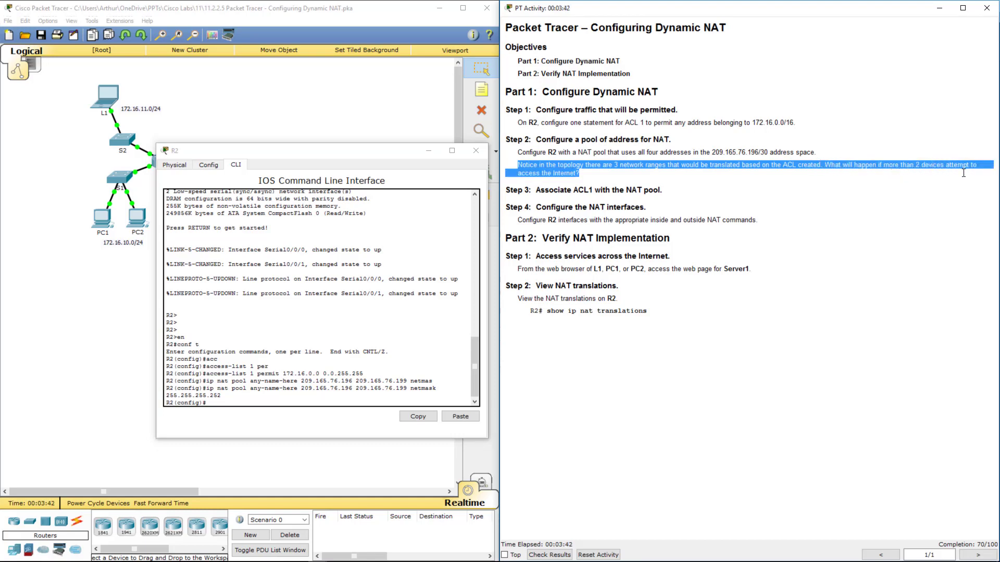
{"action": "key", "text": "alt+Tab"}
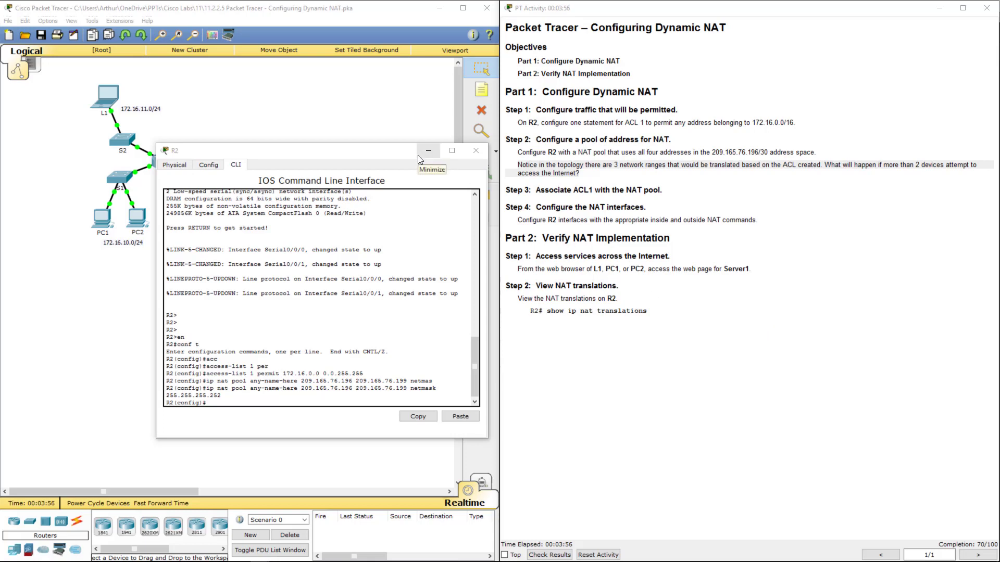
{"action": "left_click_drag", "start_coordinate": [393, 153], "coordinate": [393, 214]}
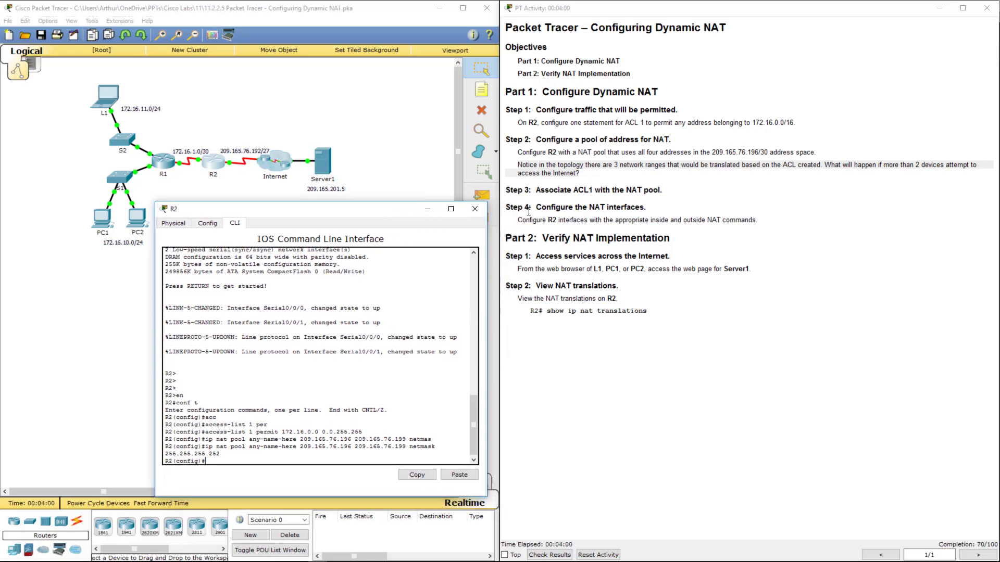
Step: Review the Step 4 NAT instruction in the activity window, then return to R2's CLI
{"action": "left_click", "coordinate": [556, 220]}
{"action": "left_click_drag", "start_coordinate": [518, 220], "coordinate": [759, 220]}
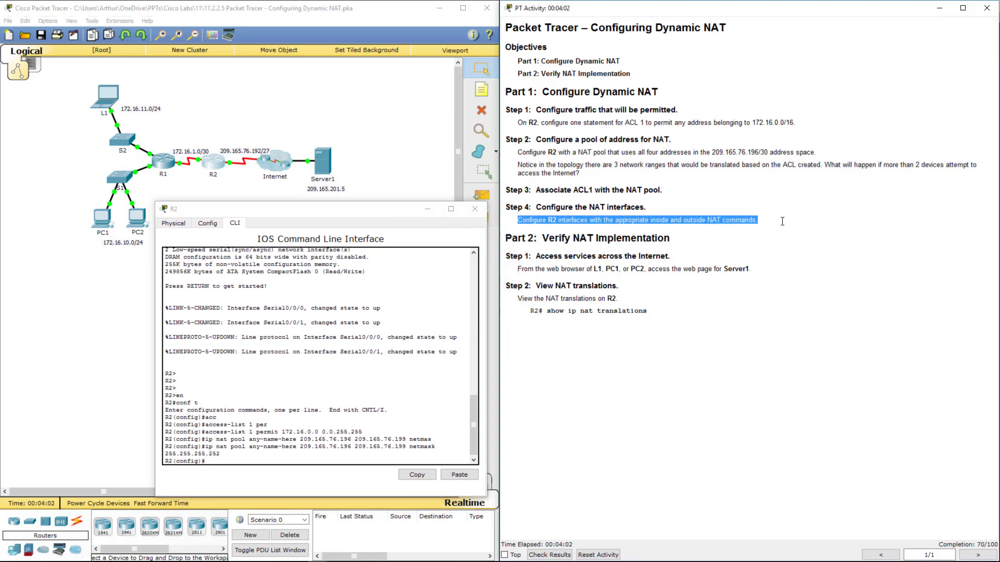
{"action": "left_click", "coordinate": [369, 459]}
{"action": "key", "text": "Return"}
{"action": "key", "text": "Return"}
{"action": "key", "text": "Return"}
{"action": "key", "text": "Return"}
{"action": "key", "text": "Return"}
{"action": "key", "text": "Return"}
{"action": "key", "text": "Return"}
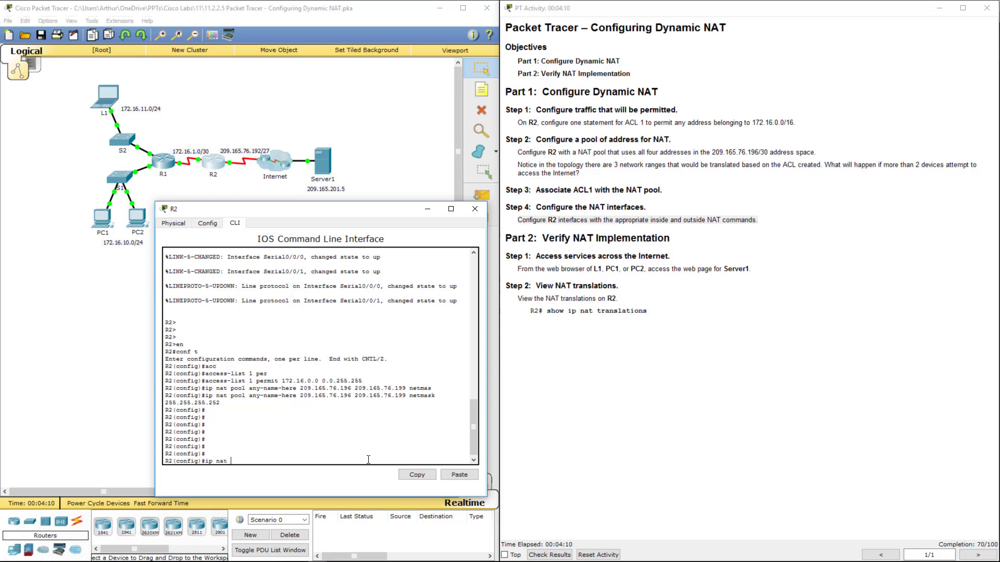
Step: Apply ip nat inside source list 1 pool any-name-here on R2
{"action": "type", "text": "ip nat in"}
{"action": "key", "text": "Tab"}
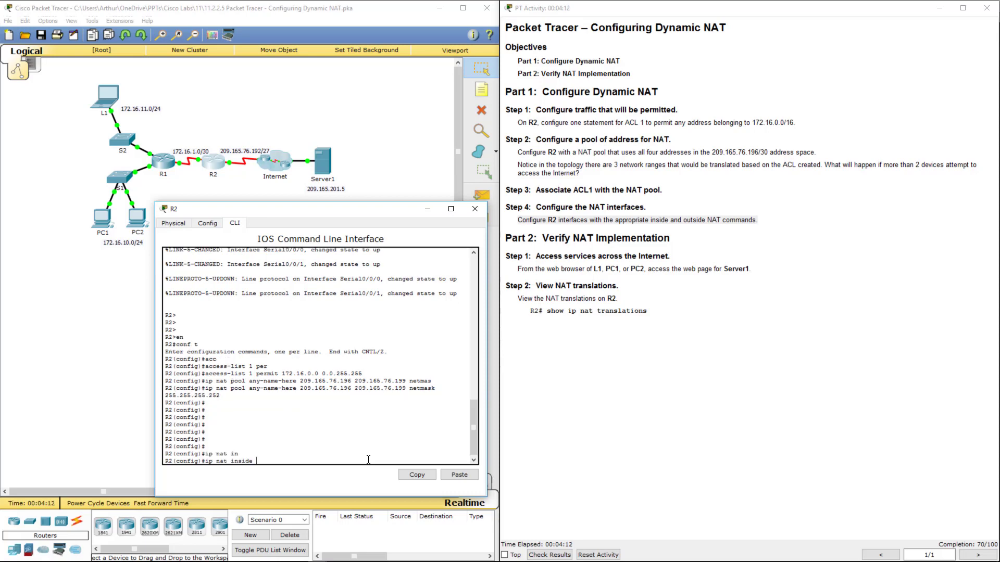
{"action": "type", "text": "sour"}
{"action": "key", "text": "Tab"}
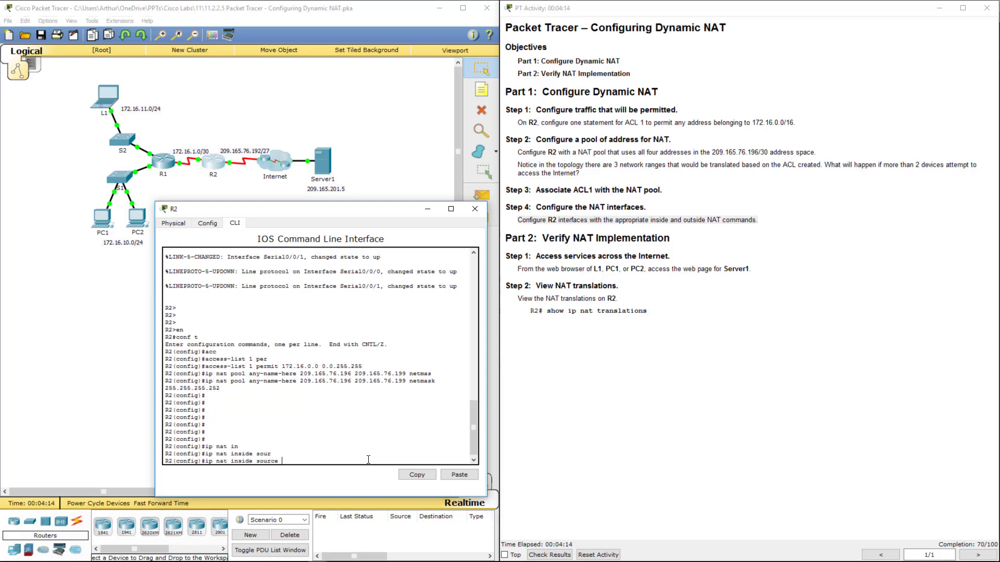
{"action": "type", "text": "list"}
{"action": "type", "text": "1 pool any-name-here"}
{"action": "left_click_drag", "start_coordinate": [300, 461], "coordinate": [379, 460]}
{"action": "left_click", "coordinate": [315, 461]}
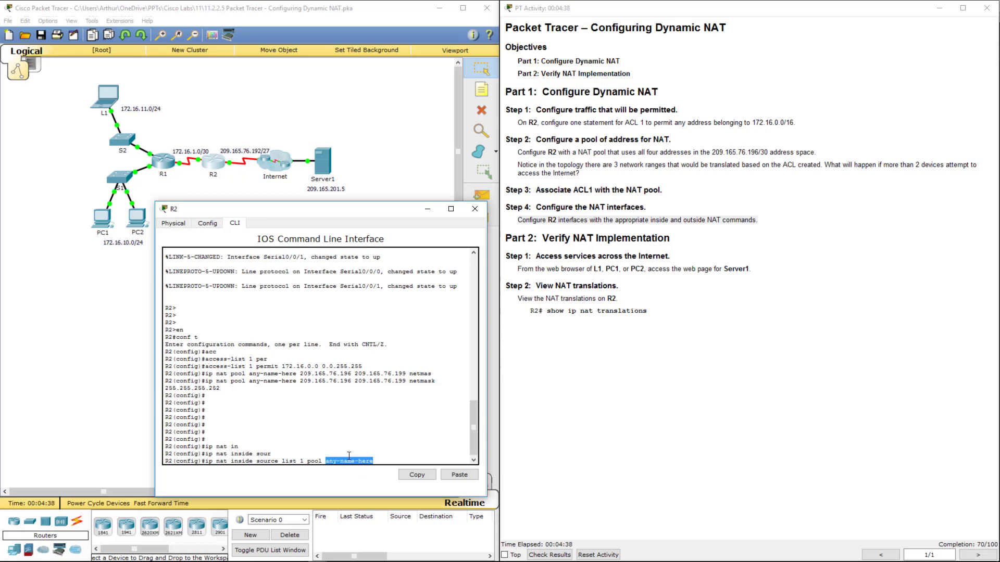
{"action": "left_click", "coordinate": [378, 461]}
{"action": "key", "text": "Return"}
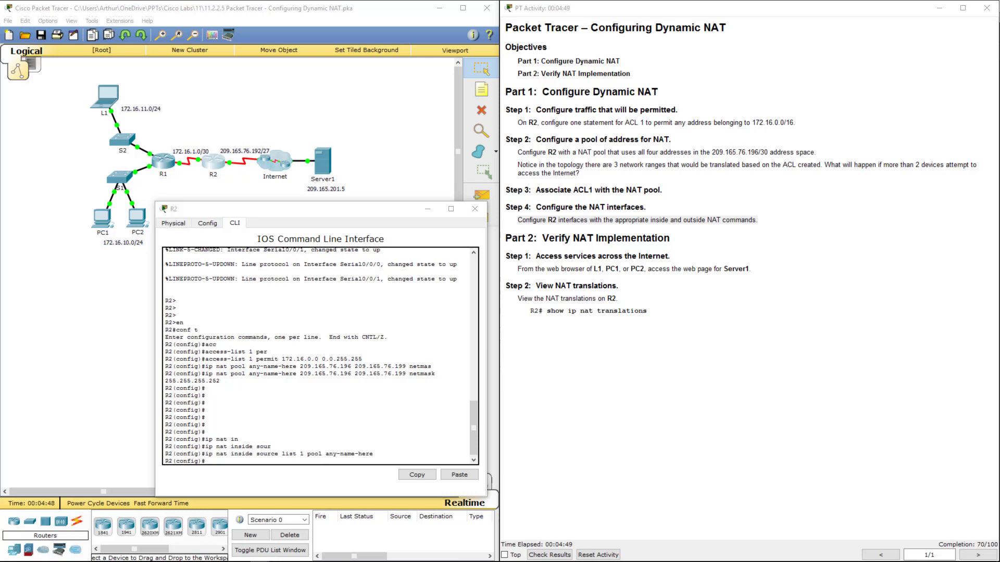
Step: Set interface Serial0/0/0 as the NAT outside interface
{"action": "left_click", "coordinate": [685, 330]}
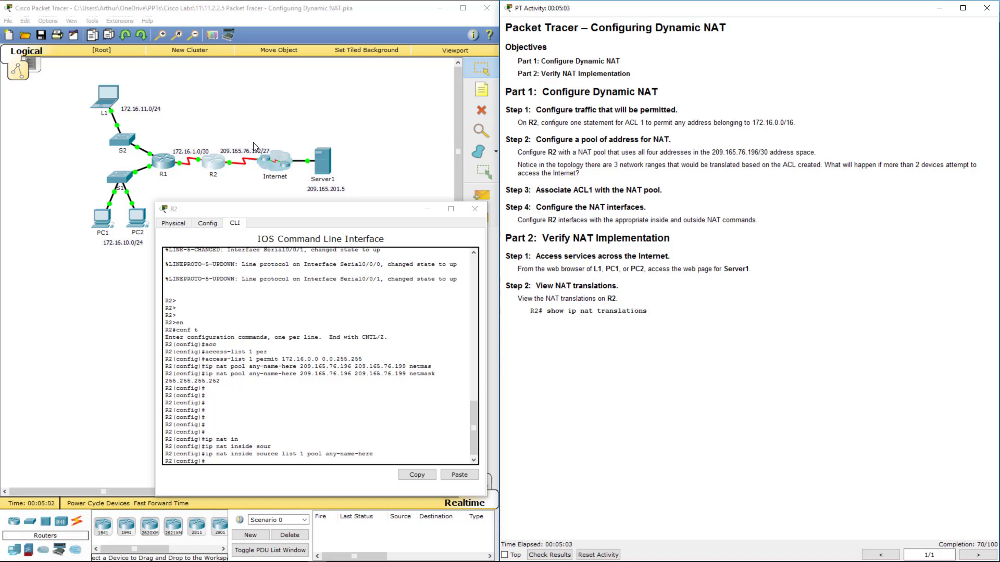
{"action": "left_click", "coordinate": [215, 460]}
{"action": "type", "text": "int"}
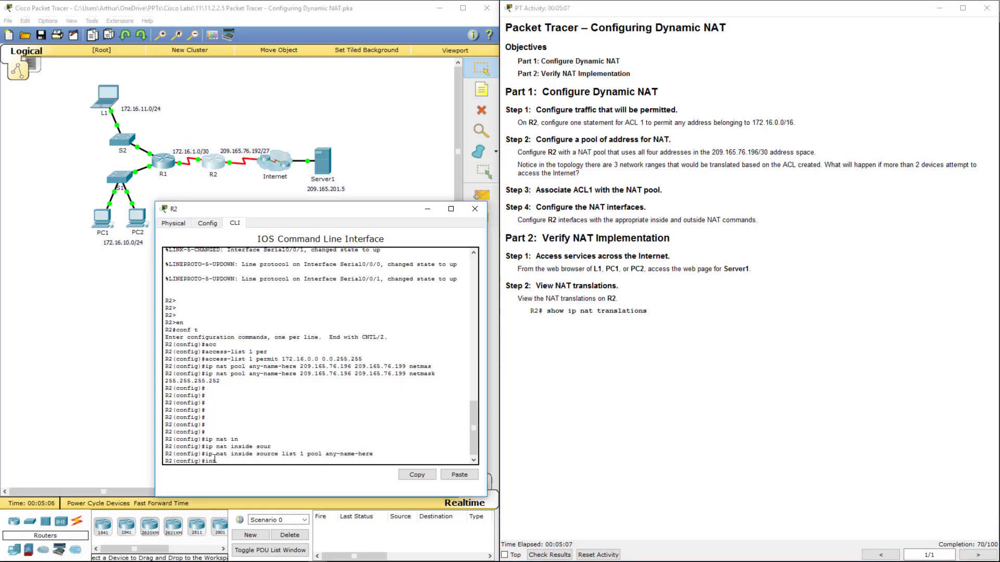
{"action": "type", "text": " s0/0/0"}
{"action": "key", "text": "Return"}
{"action": "type", "text": "ip nat"}
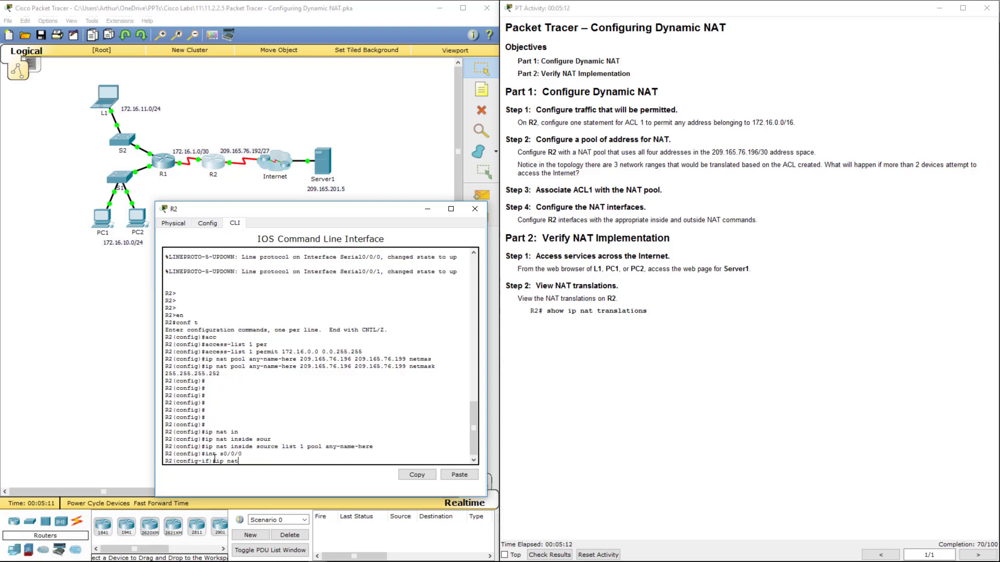
{"action": "type", "text": " o"}
{"action": "key", "text": "Tab"}
{"action": "key", "text": "Return"}
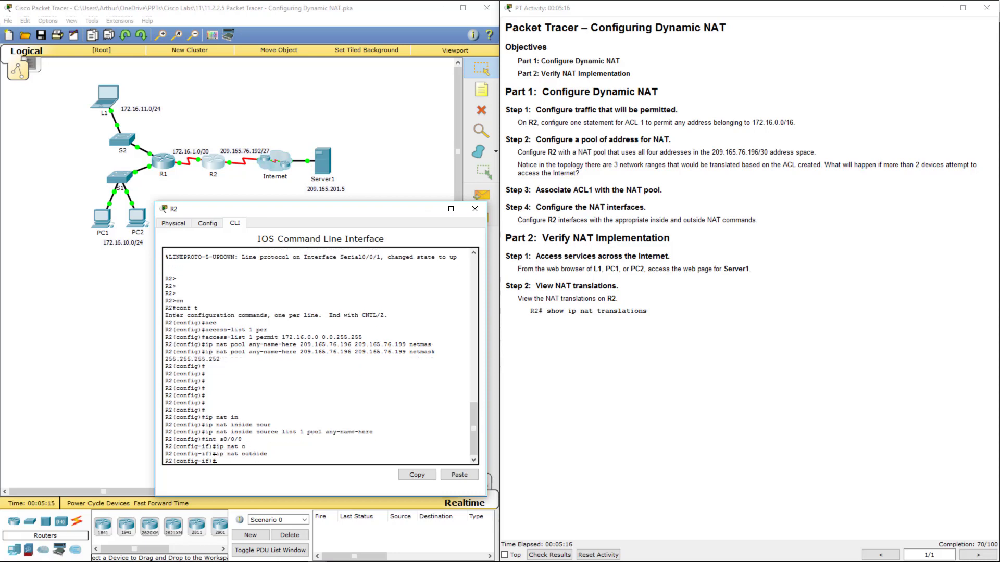
Step: Set interface Serial0/0/1 as the NAT inside interface
{"action": "type", "text": "int s0/0/1"}
{"action": "key", "text": "Return"}
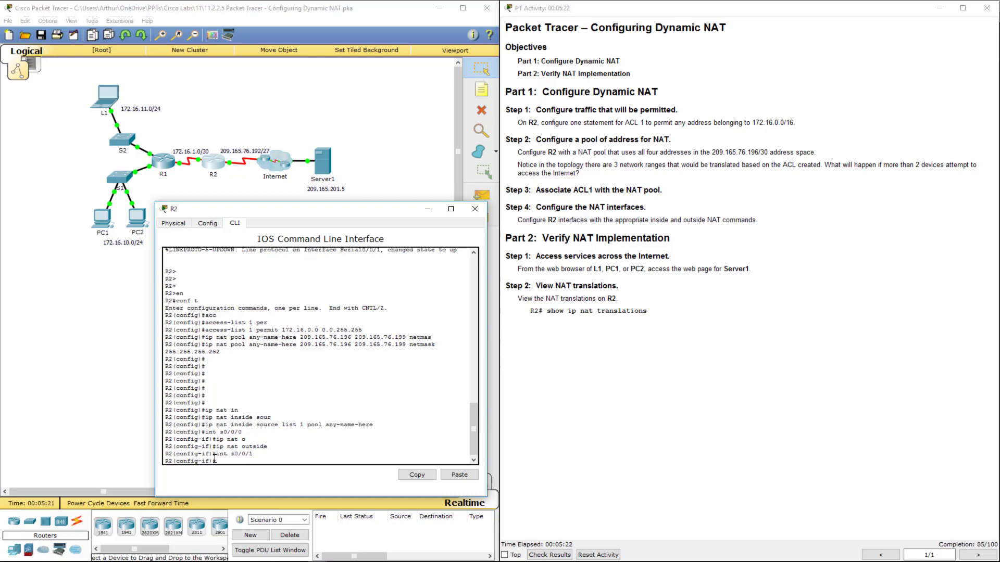
{"action": "type", "text": "ip nat in"}
{"action": "key", "text": "Tab"}
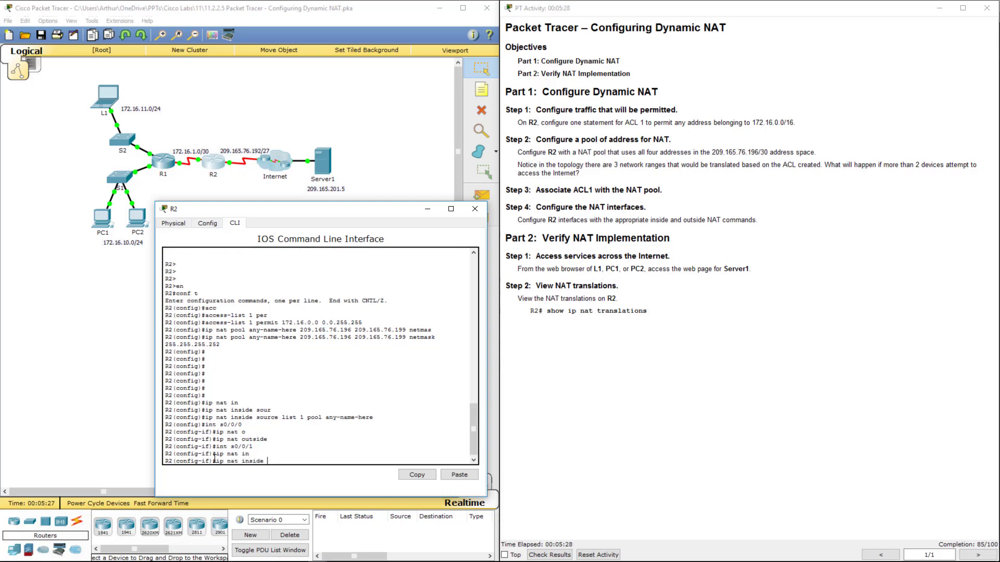
{"action": "key", "text": "Return"}
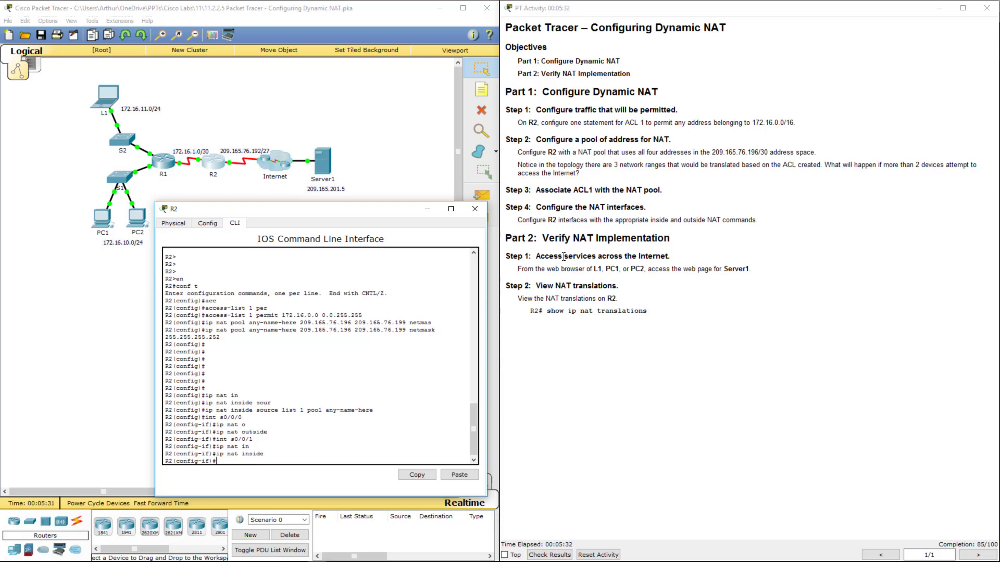
Step: Read the Part 2 instructions for browsing Server1 from L1, PC1 and PC2, then close R2's window
{"action": "left_click_drag", "start_coordinate": [530, 219], "coordinate": [745, 220]}
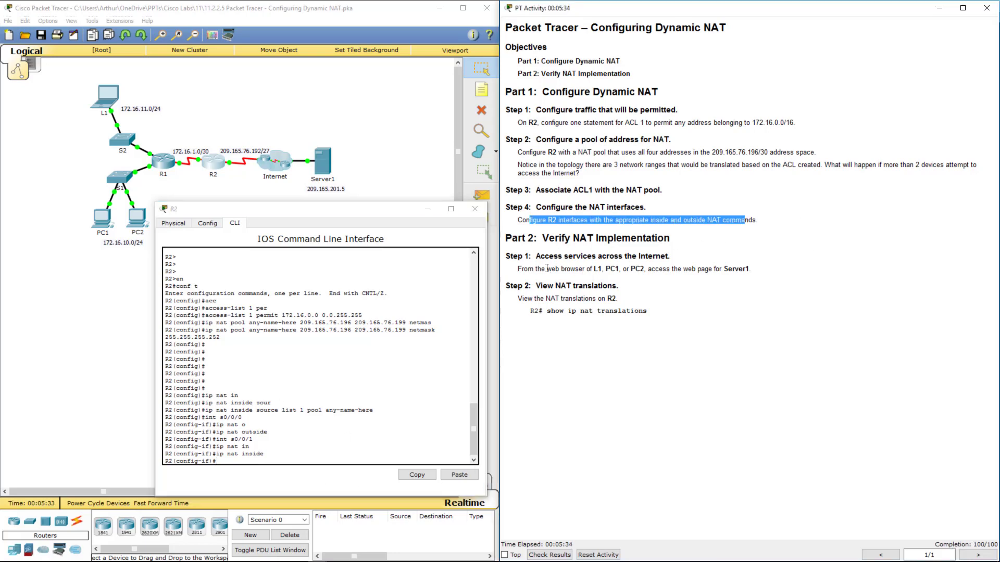
{"action": "left_click_drag", "start_coordinate": [546, 269], "coordinate": [747, 270]}
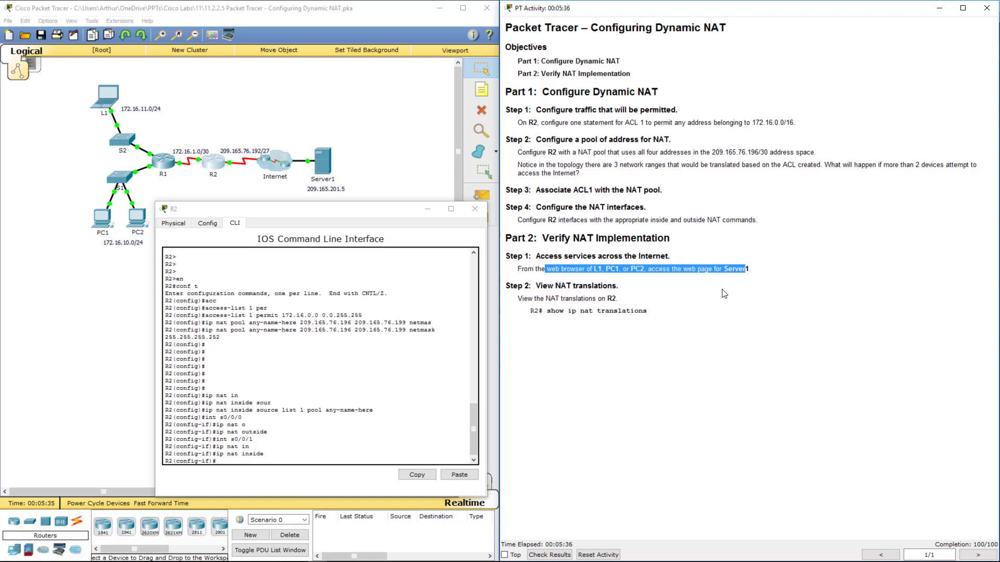
{"action": "left_click", "coordinate": [673, 284]}
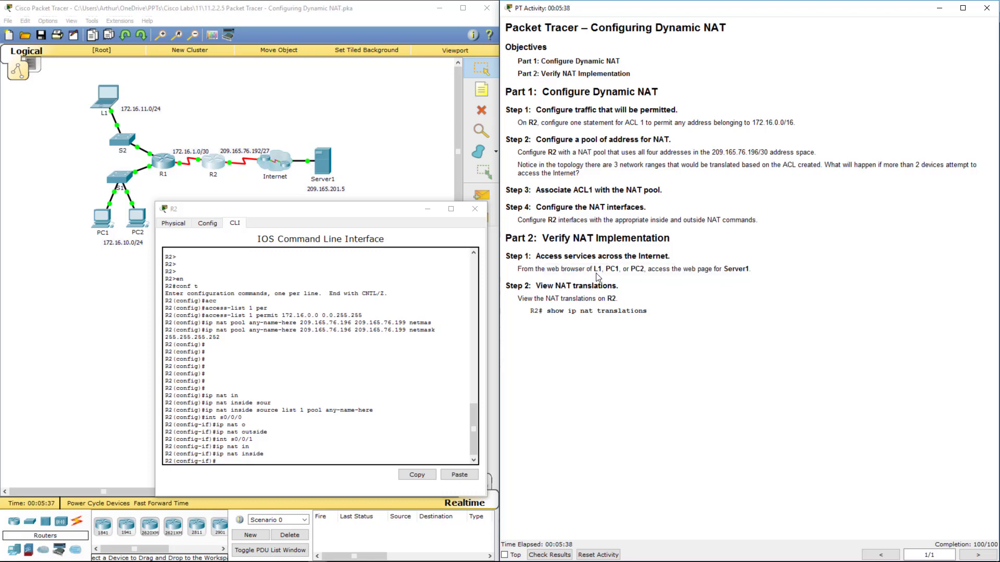
{"action": "double_click", "coordinate": [597, 269]}
{"action": "double_click", "coordinate": [611, 269]}
{"action": "double_click", "coordinate": [636, 269]}
{"action": "left_click", "coordinate": [471, 212]}
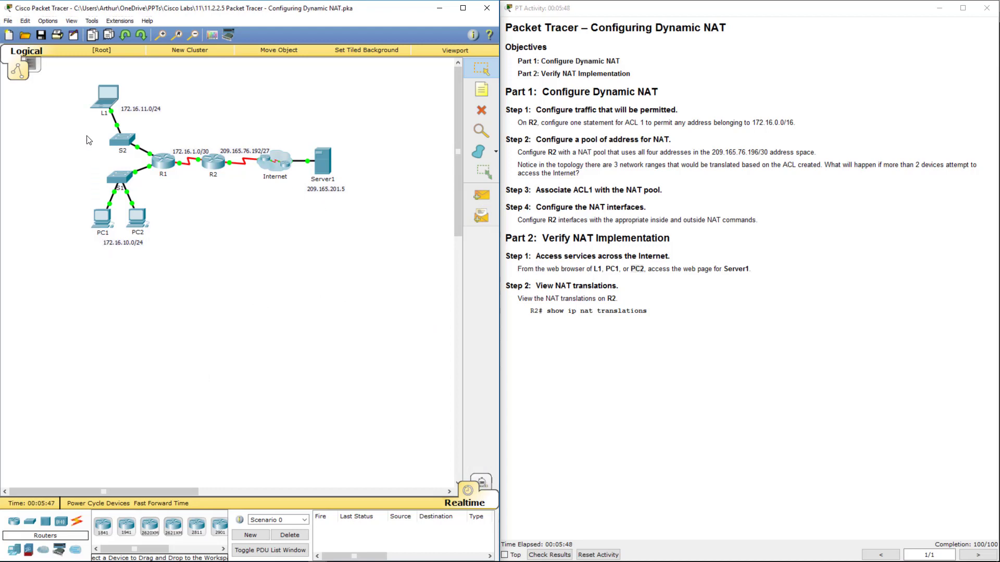
Step: Browse to 209.165.201.5 in laptop L1's web browser, then close L1's window
{"action": "left_click", "coordinate": [99, 104]}
{"action": "left_click", "coordinate": [424, 163]}
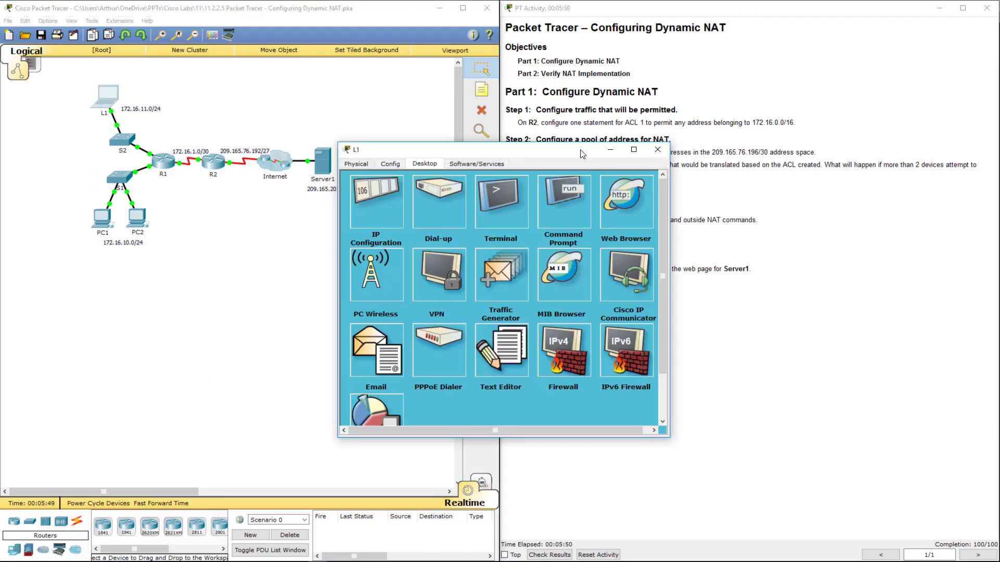
{"action": "left_click_drag", "start_coordinate": [571, 152], "coordinate": [328, 222]}
{"action": "left_click", "coordinate": [391, 292]}
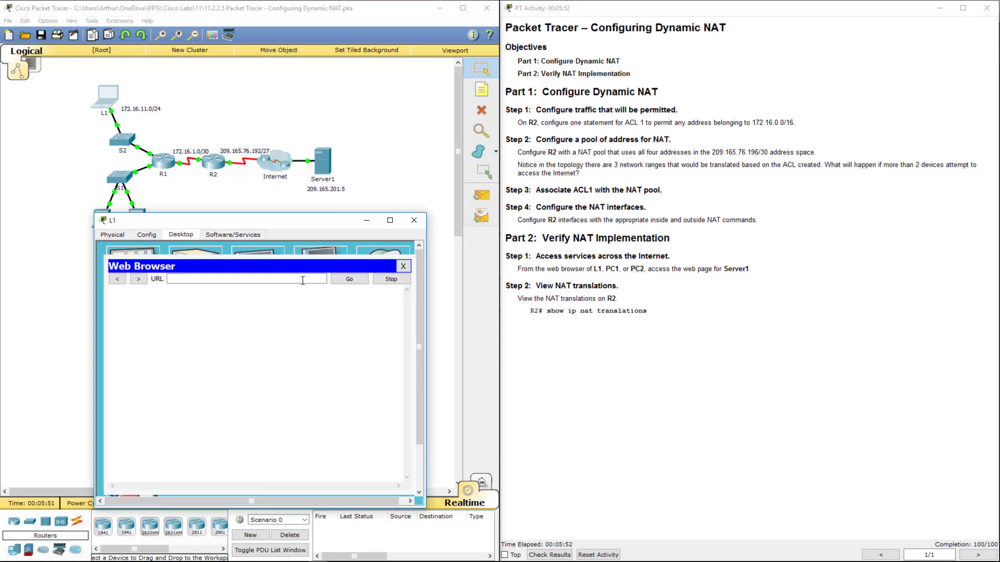
{"action": "left_click", "coordinate": [272, 280]}
{"action": "type", "text": "20"}
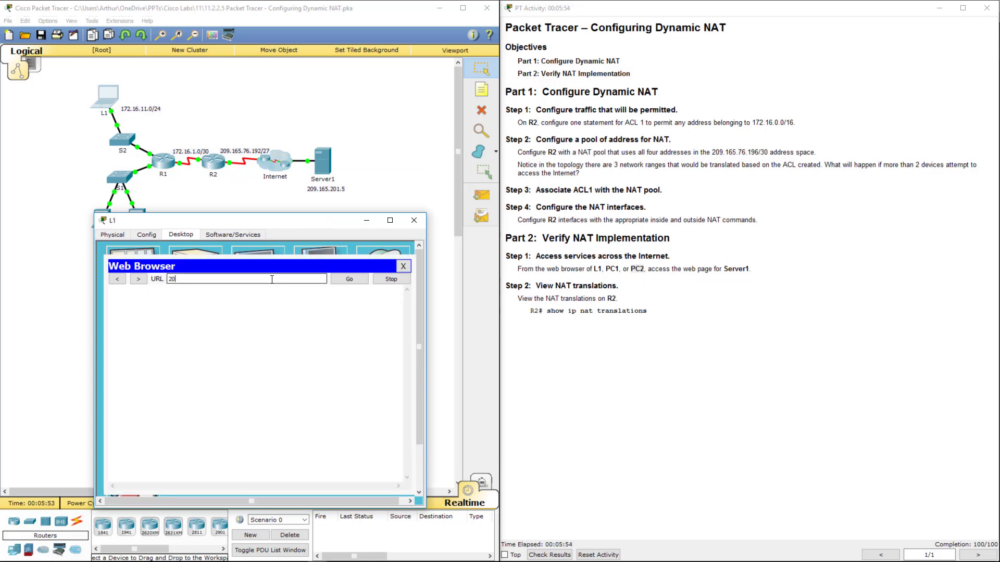
{"action": "type", "text": "9.165.201.5"}
{"action": "key", "text": "ctrl+a"}
{"action": "key", "text": "ctrl+c"}
{"action": "key", "text": "Return"}
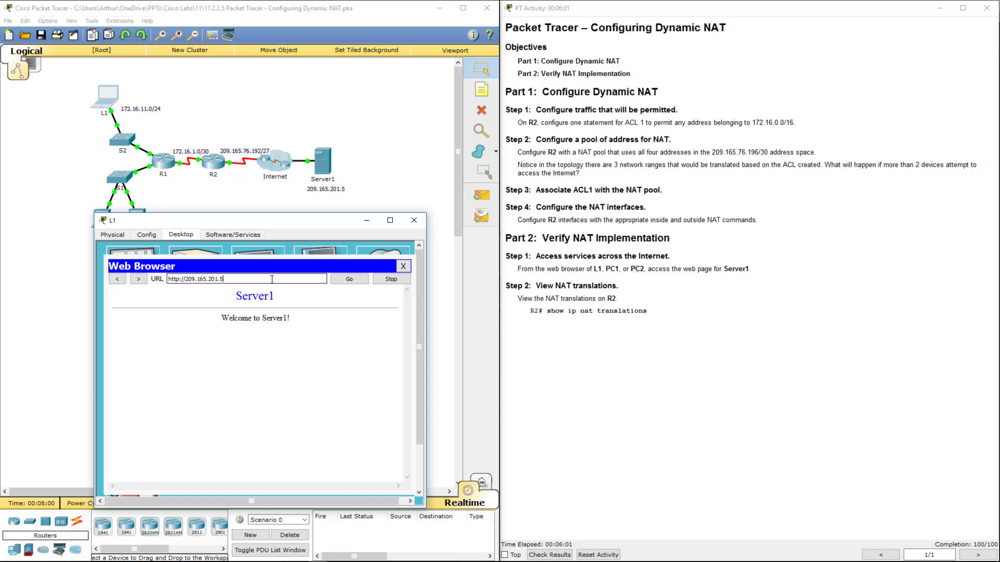
{"action": "left_click", "coordinate": [414, 221]}
Step: Load 209.165.201.5 in PC1's web browser, close PC1, and open PC2's window
{"action": "left_click", "coordinate": [102, 218]}
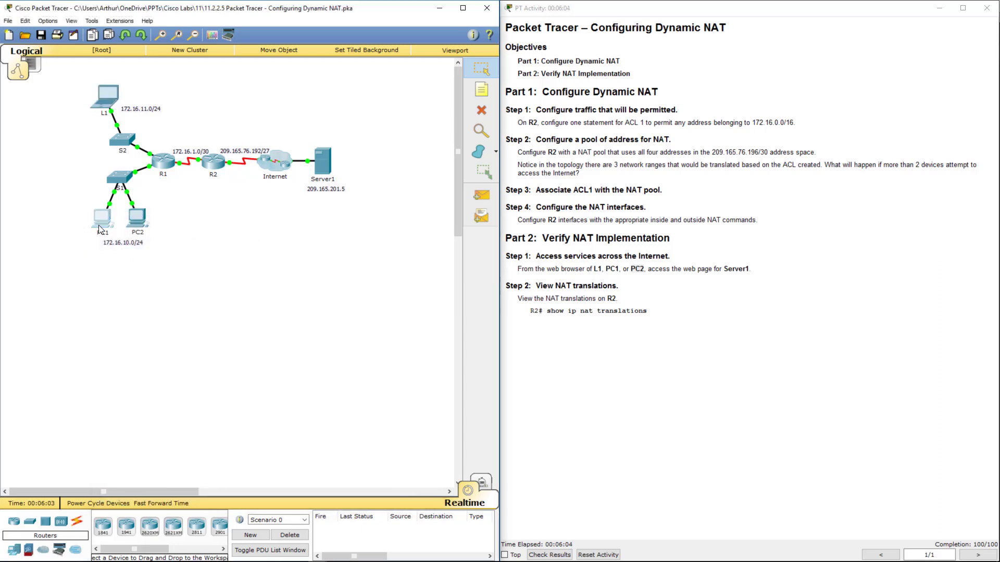
{"action": "left_click", "coordinate": [424, 163]}
{"action": "left_click", "coordinate": [627, 207]}
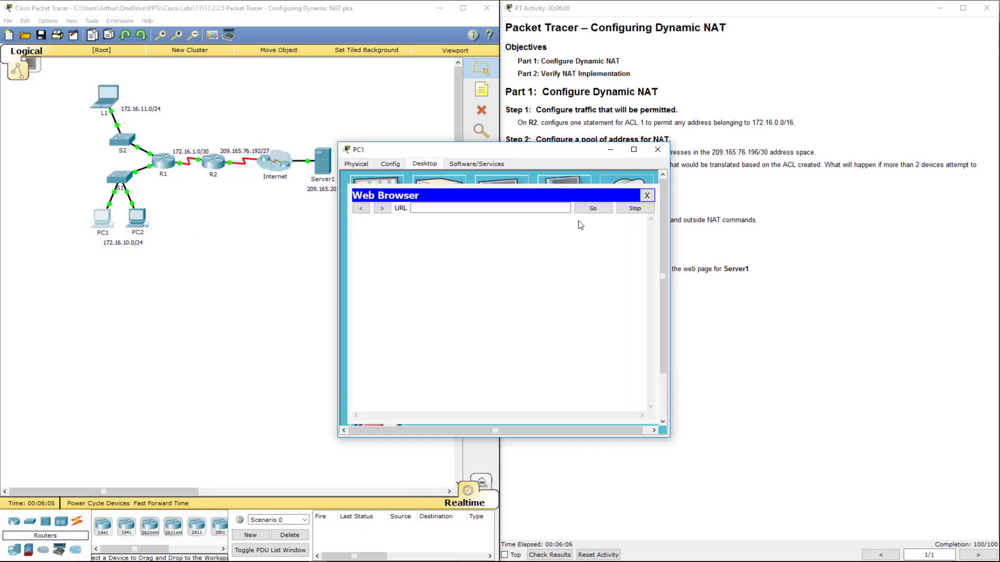
{"action": "left_click", "coordinate": [429, 209]}
{"action": "key", "text": "ctrl+v"}
{"action": "key", "text": "Return"}
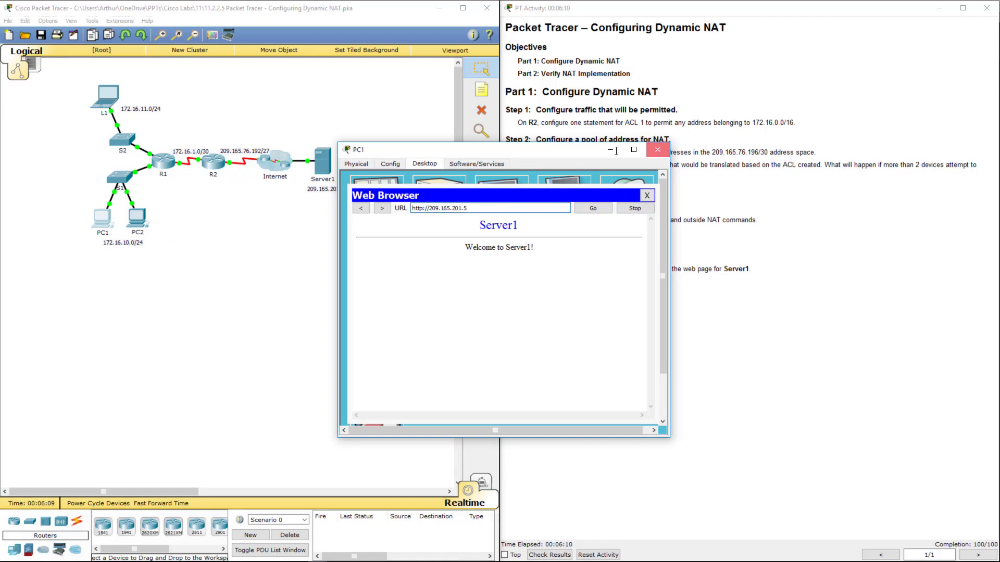
{"action": "left_click", "coordinate": [657, 149]}
{"action": "left_click", "coordinate": [140, 214]}
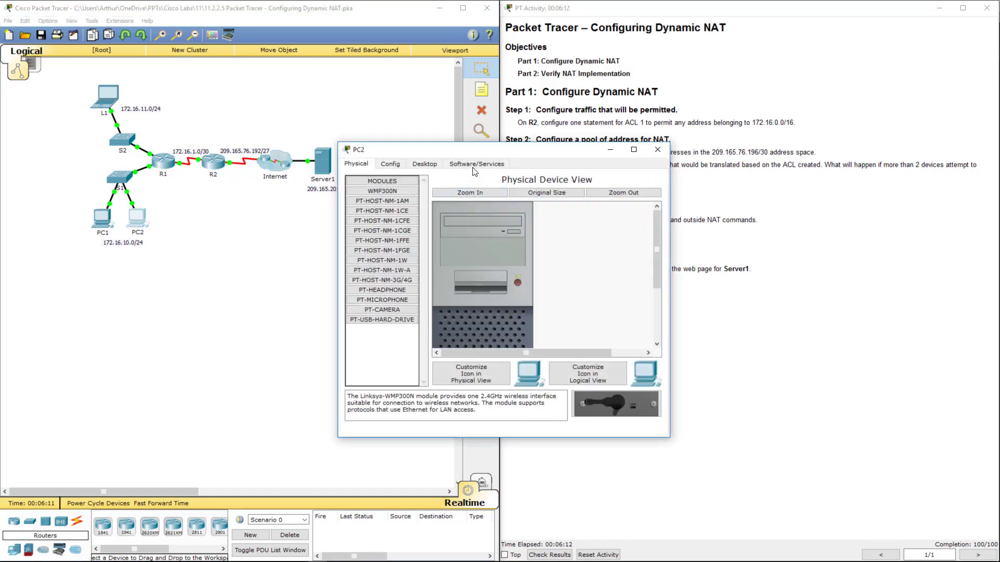
Step: Browse to 209.165.201.5 from PC2's web browser, which times out, then close PC2
{"action": "left_click", "coordinate": [425, 164]}
{"action": "left_click", "coordinate": [627, 203]}
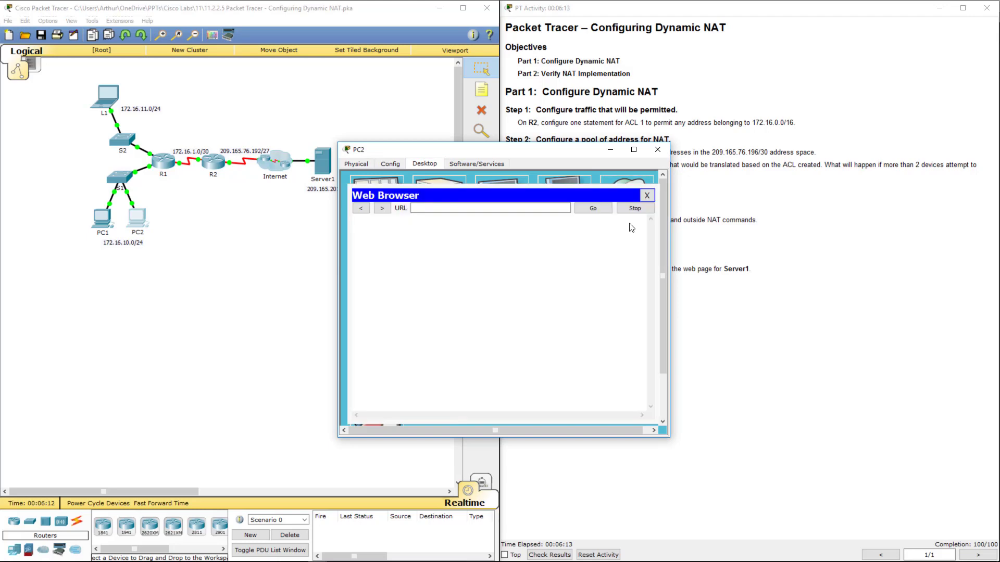
{"action": "left_click", "coordinate": [446, 208]}
{"action": "type", "text": "209.165.201.5"}
{"action": "key", "text": "Return"}
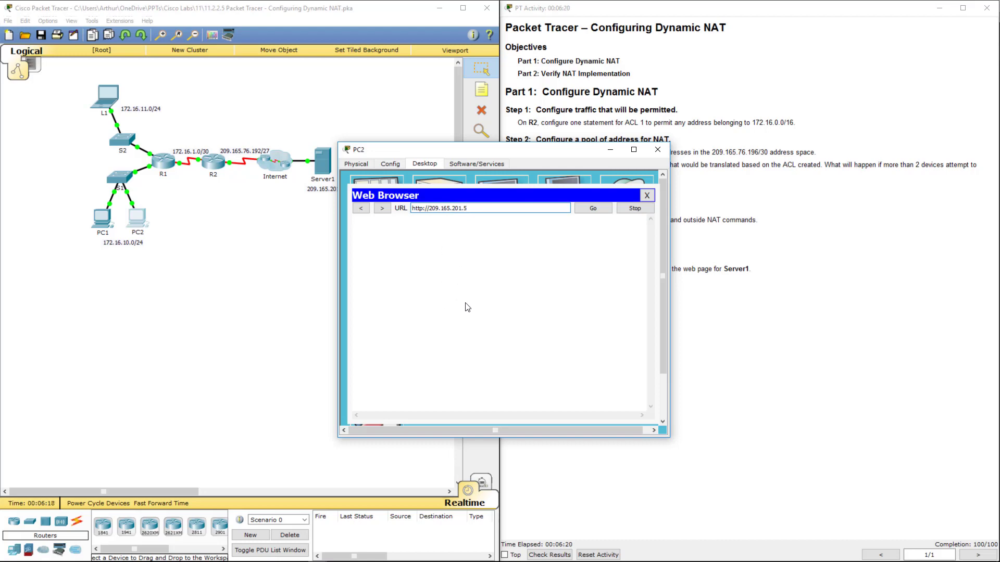
{"action": "left_click", "coordinate": [657, 149]}
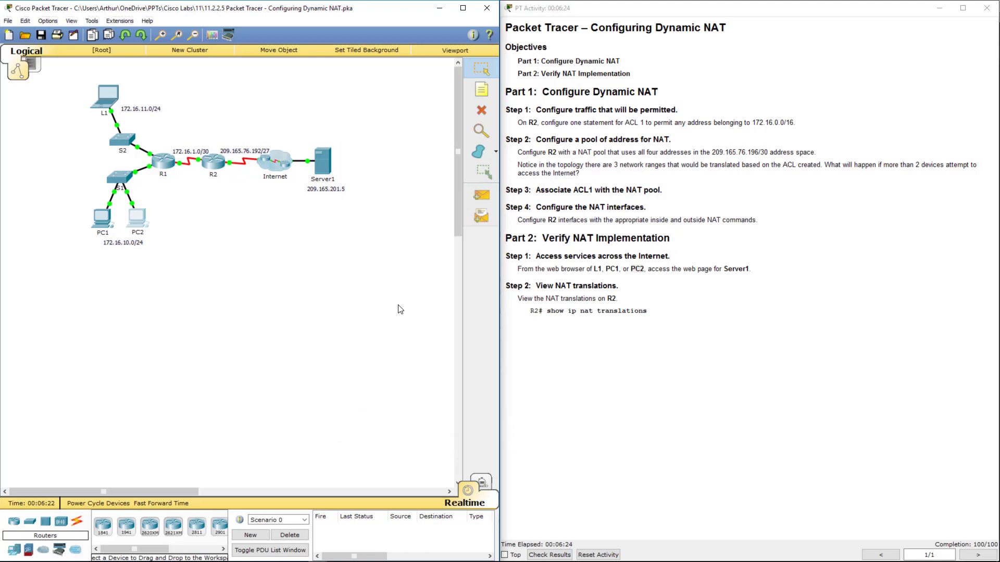
Step: On R2, exit config mode and run show ip nat translations, revealing mappings to 209.165.76.197 and .198
{"action": "left_click", "coordinate": [213, 165]}
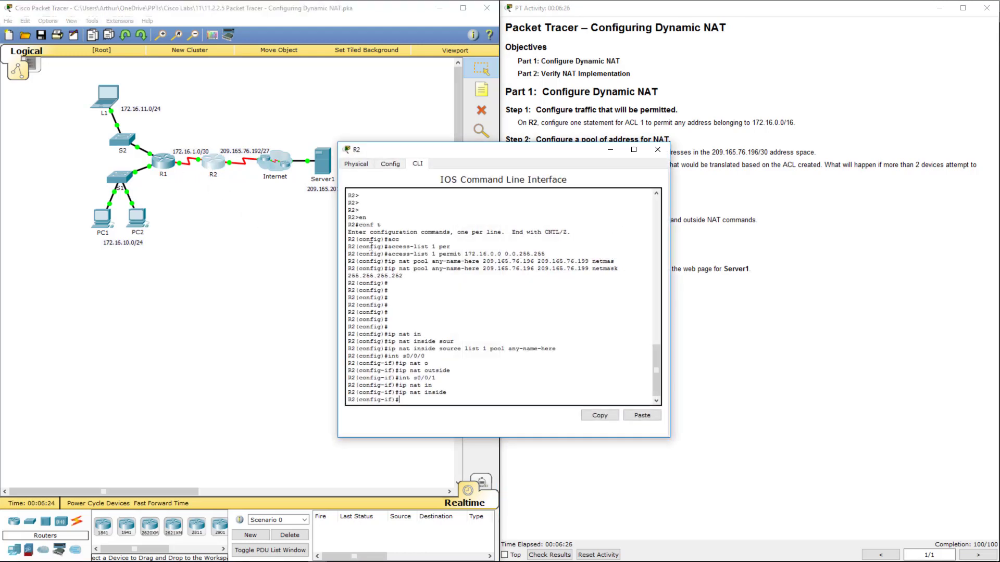
{"action": "left_click_drag", "start_coordinate": [417, 154], "coordinate": [204, 160]}
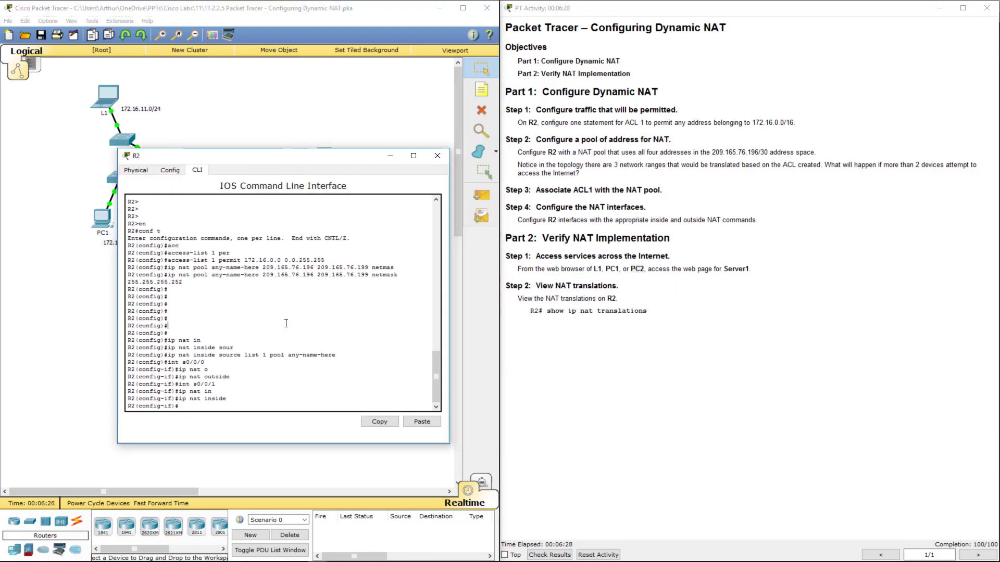
{"action": "type", "text": "e"}
{"action": "key", "text": "Return"}
{"action": "key", "text": "Return"}
{"action": "key", "text": "Return"}
{"action": "key", "text": "Return"}
{"action": "key", "text": "Return"}
{"action": "key", "text": "Return"}
{"action": "key", "text": "Return"}
{"action": "key", "text": "Return"}
{"action": "key", "text": "Return"}
{"action": "key", "text": "Return"}
{"action": "key", "text": "Return"}
{"action": "key", "text": "Return"}
{"action": "key", "text": "Return"}
{"action": "key", "text": "Return"}
{"action": "key", "text": "Return"}
{"action": "key", "text": "Return"}
{"action": "key", "text": "Return"}
{"action": "key", "text": "Return"}
{"action": "key", "text": "Return"}
{"action": "key", "text": "Return"}
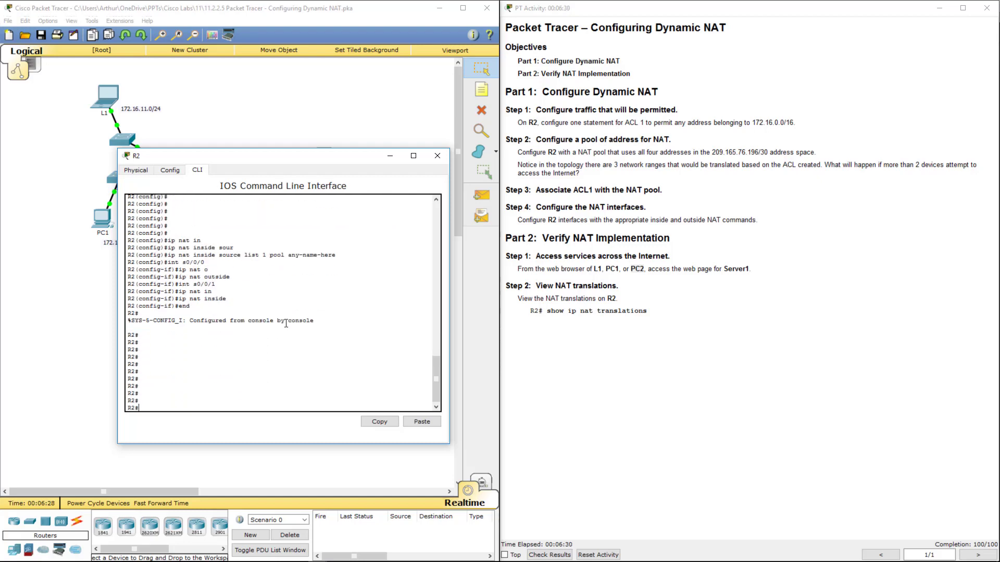
{"action": "type", "text": "show"}
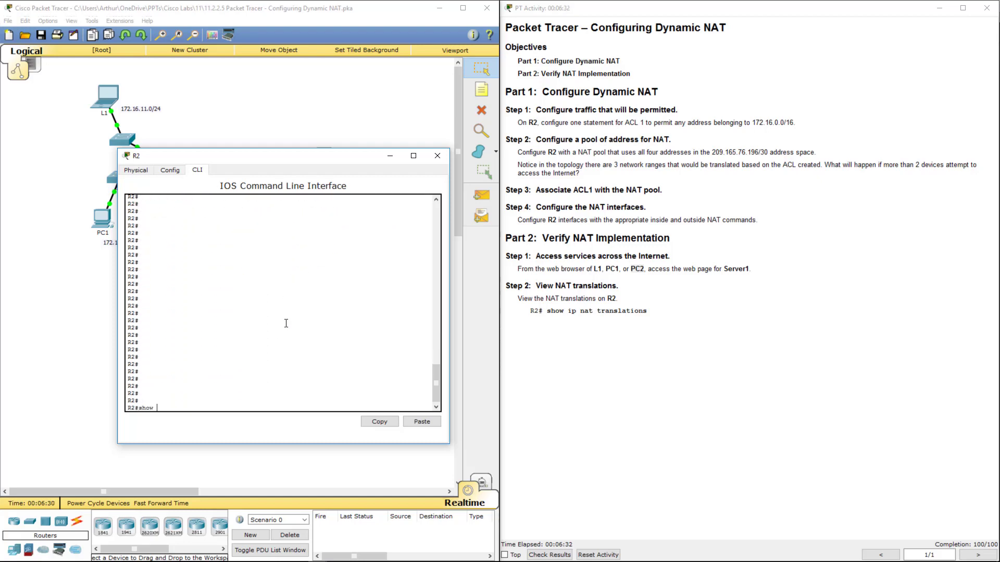
{"action": "type", "text": " ip nat tra"}
{"action": "key", "text": "Tab"}
{"action": "key", "text": "Return"}
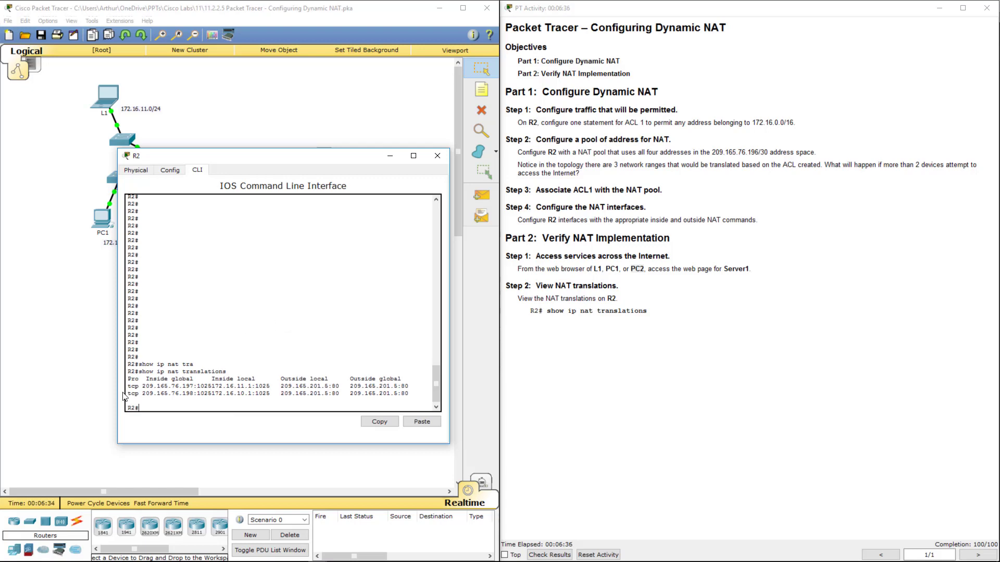
{"action": "left_click_drag", "start_coordinate": [143, 388], "coordinate": [213, 387]}
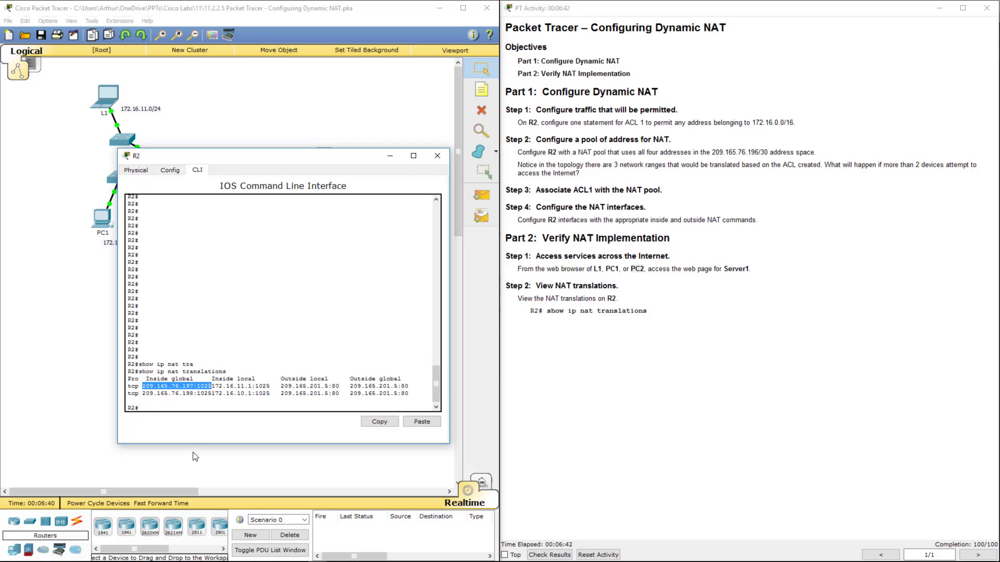